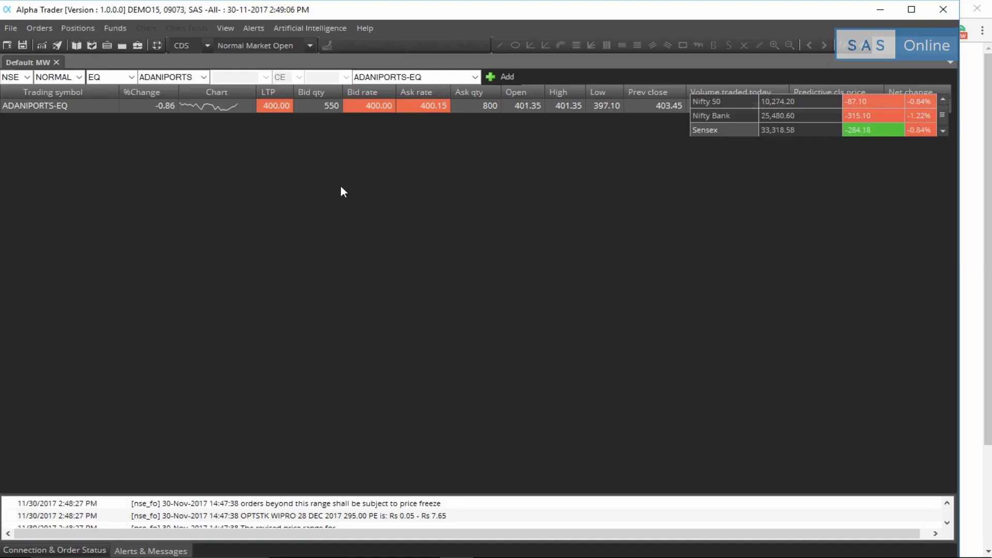
Start a new scanner in the Scanner workspace named 'Open is High'.
left_click(254, 28)
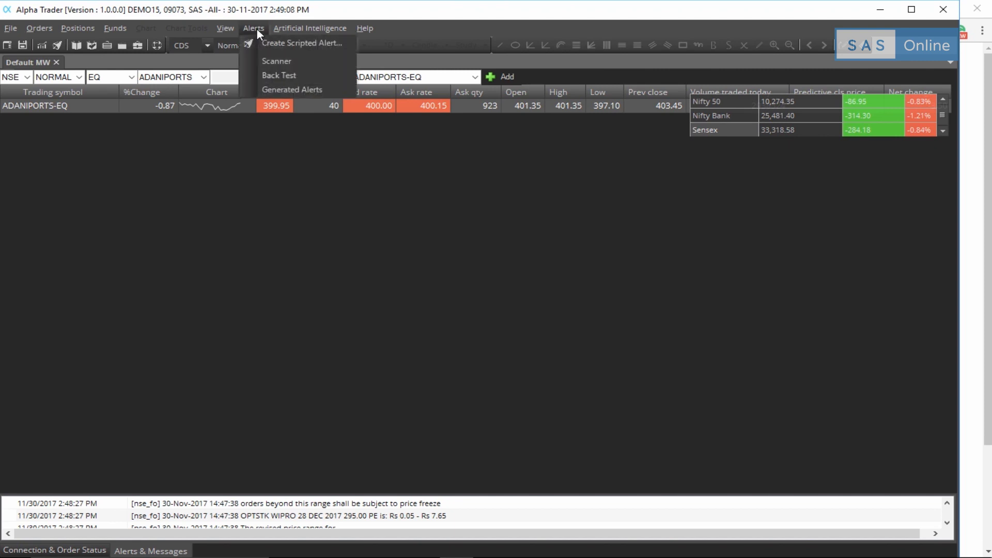
left_click(266, 61)
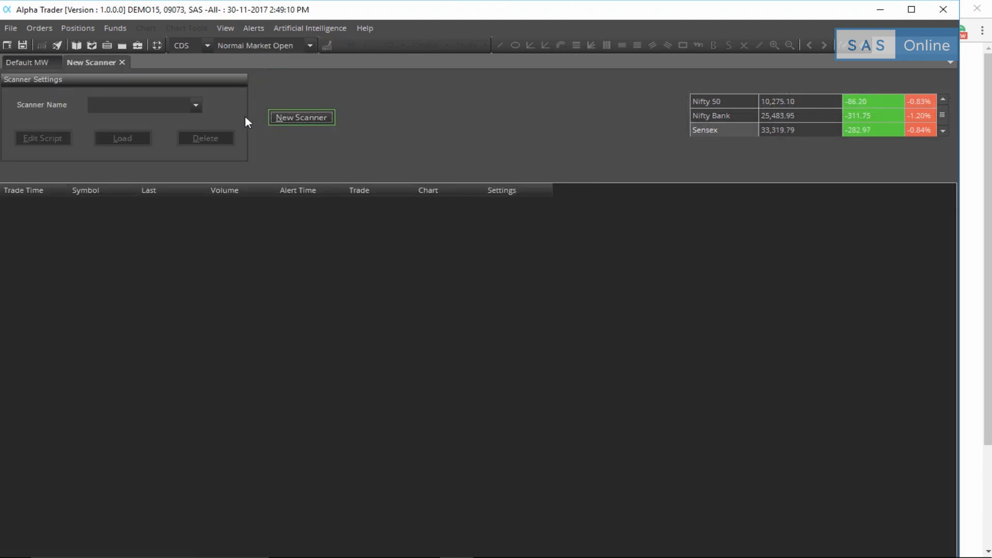
left_click(277, 118)
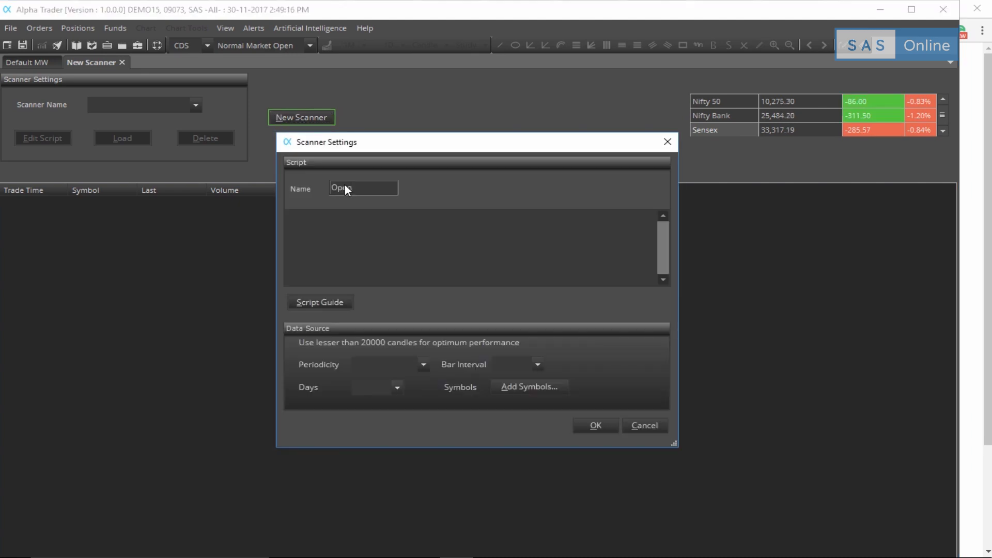
type("Open is High")
Enter the script OPEN=HIGH and set the periodicity to Minute bars.
left_click(355, 235)
type("OPEN=HIGH")
left_click(424, 367)
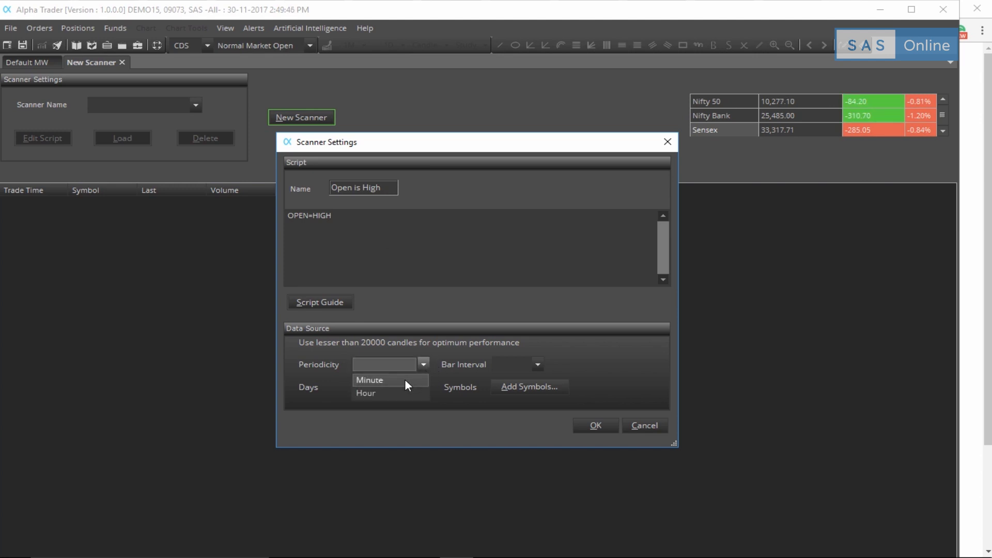
left_click(404, 379)
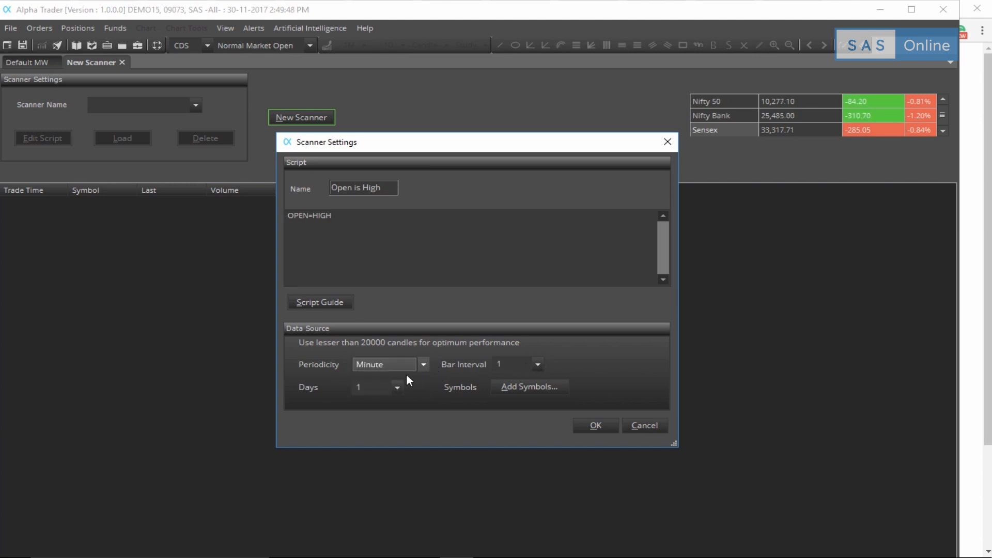
Browse the NSE exchange symbol list in Add Symbols without picking a symbol.
left_click(514, 385)
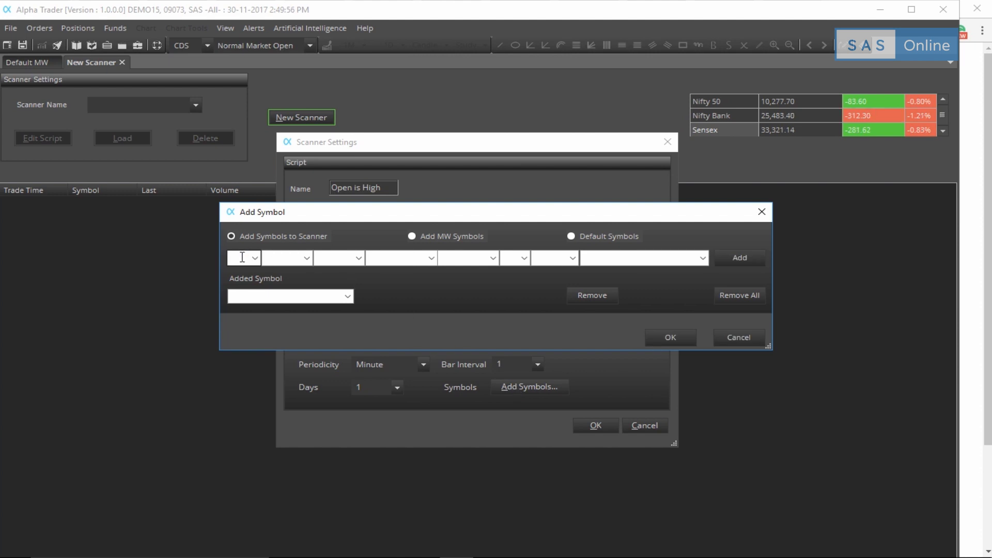
left_click(238, 258)
left_click(255, 258)
left_click(243, 305)
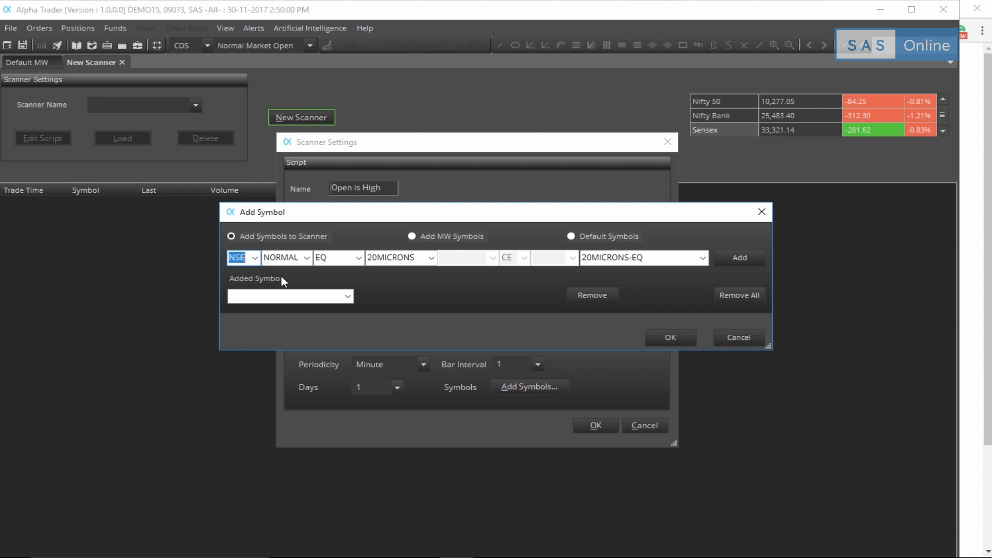
left_click(430, 258)
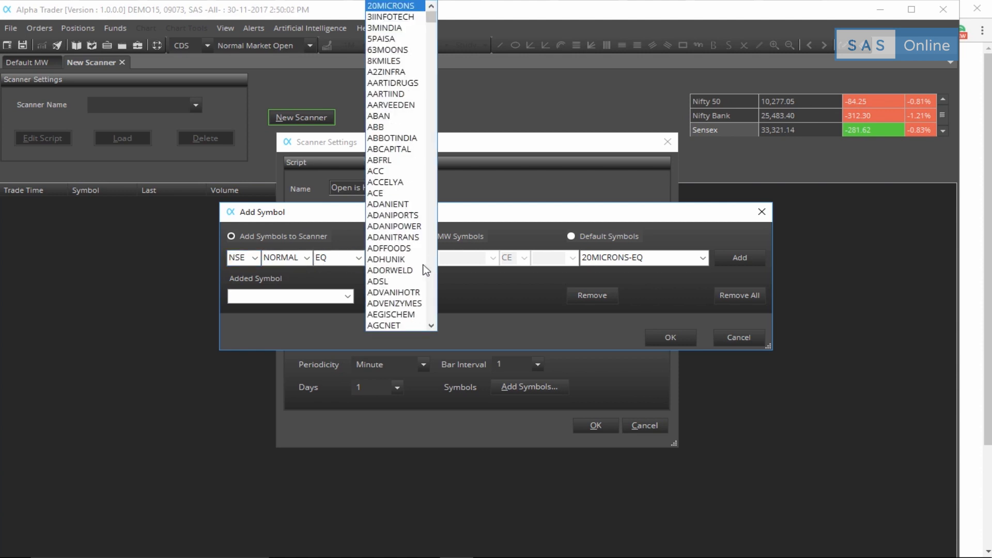
scroll(395, 271, "down", 4)
left_click(468, 277)
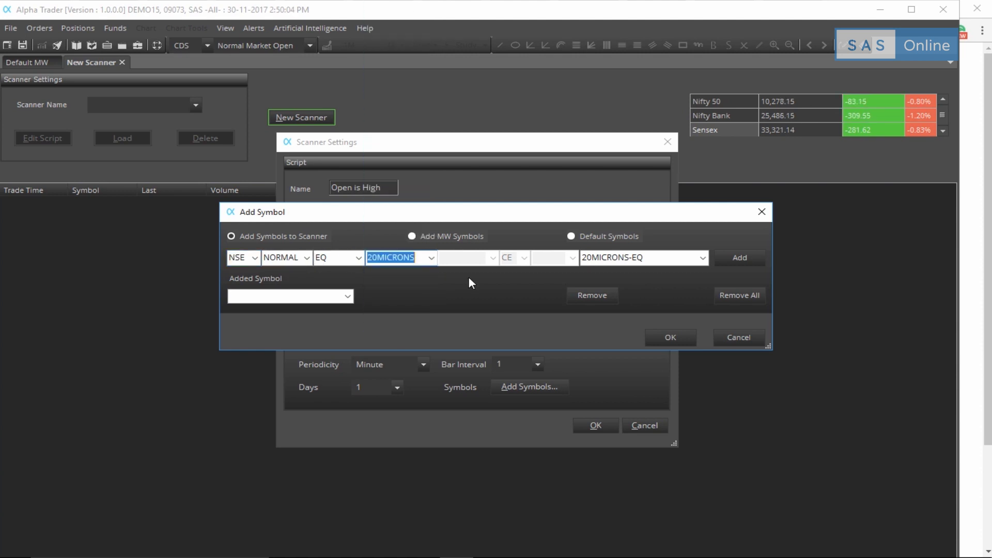
Add the Nifty 50 default symbol basket (49 symbols) and confirm.
left_click(571, 236)
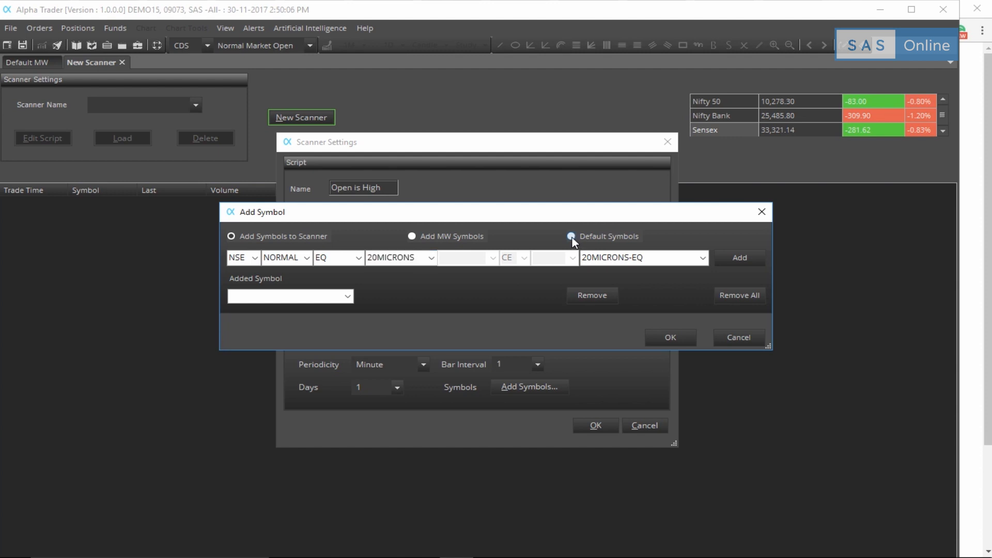
left_click(347, 257)
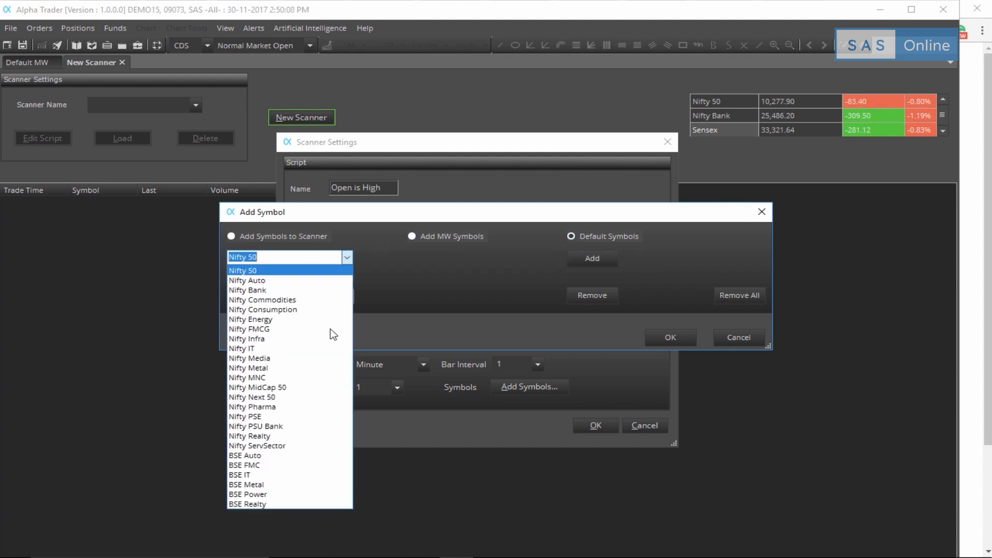
left_click(266, 271)
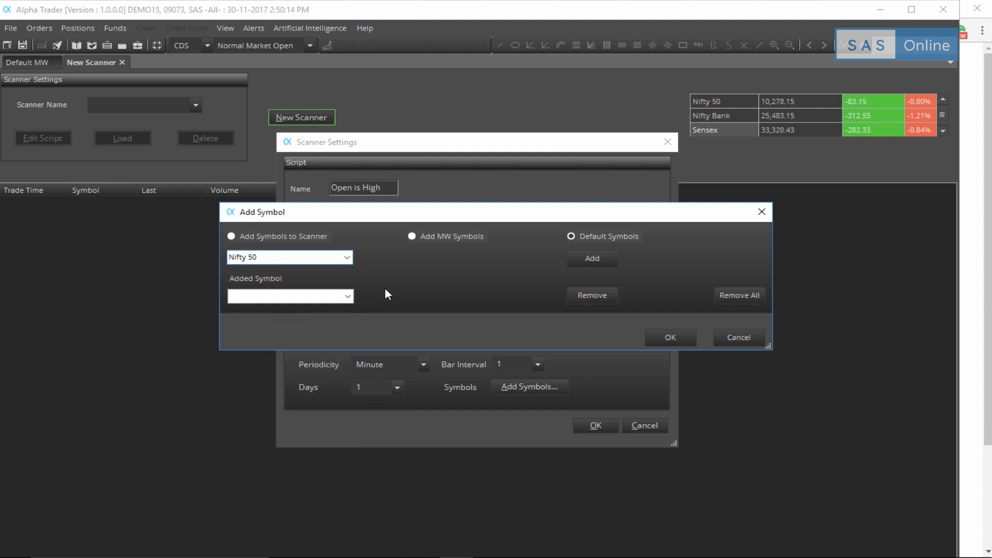
left_click(600, 256)
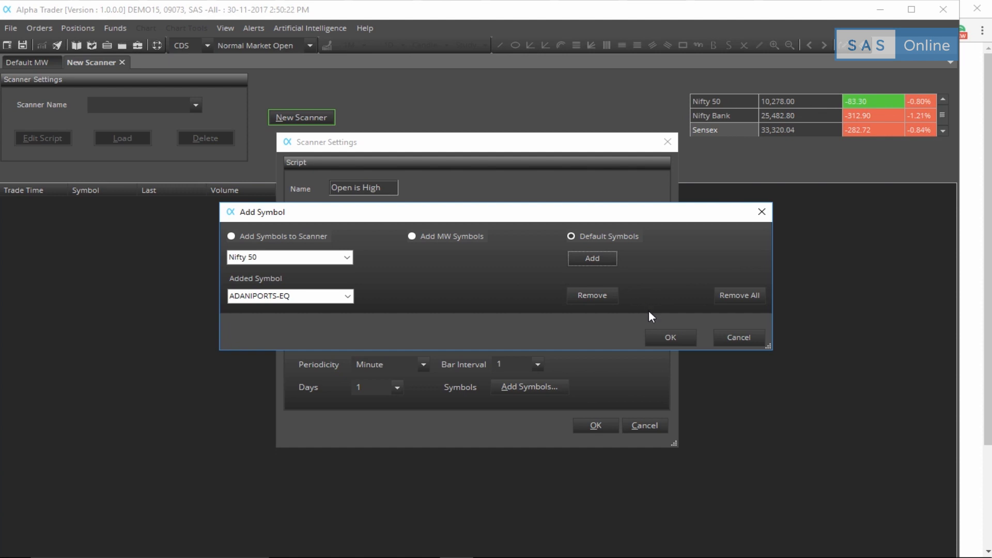
left_click(669, 338)
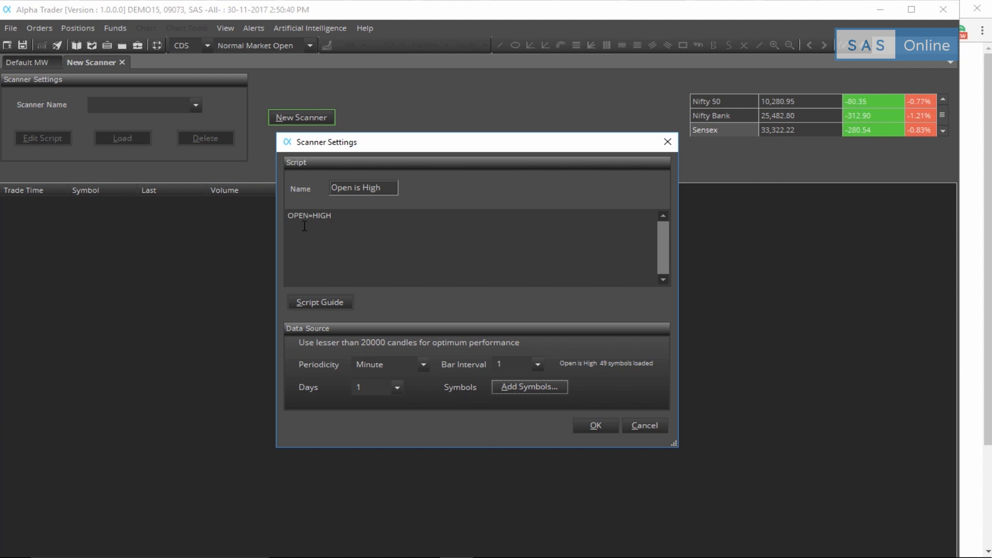
Save and load Open is High, widen Alert Time and sort newest alerts first.
left_click(595, 426)
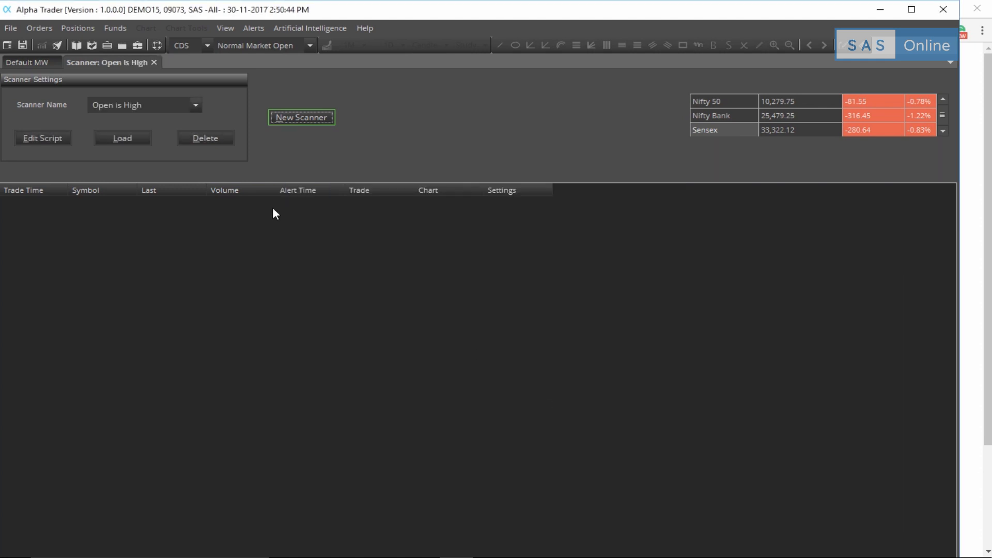
left_click(129, 140)
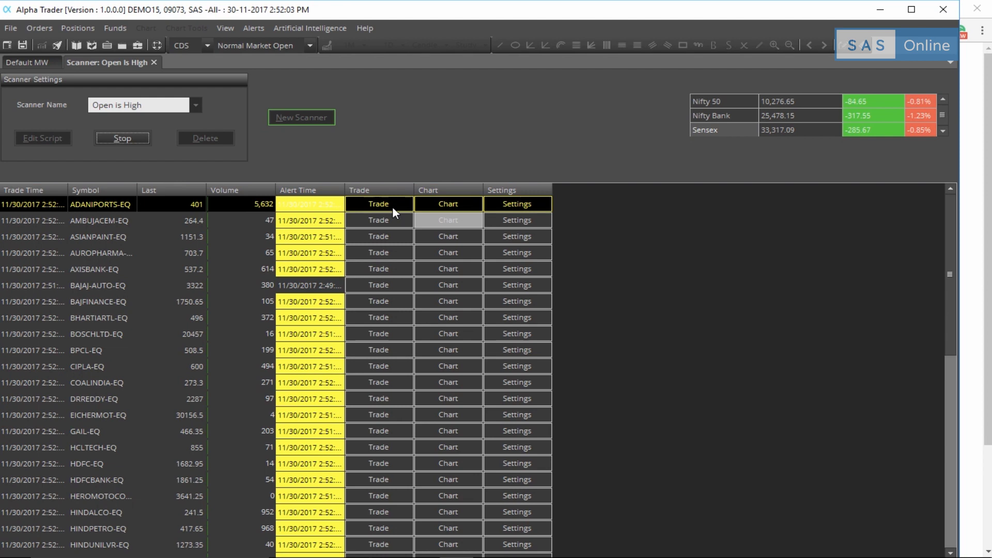
left_click_drag(342, 191, 383, 191)
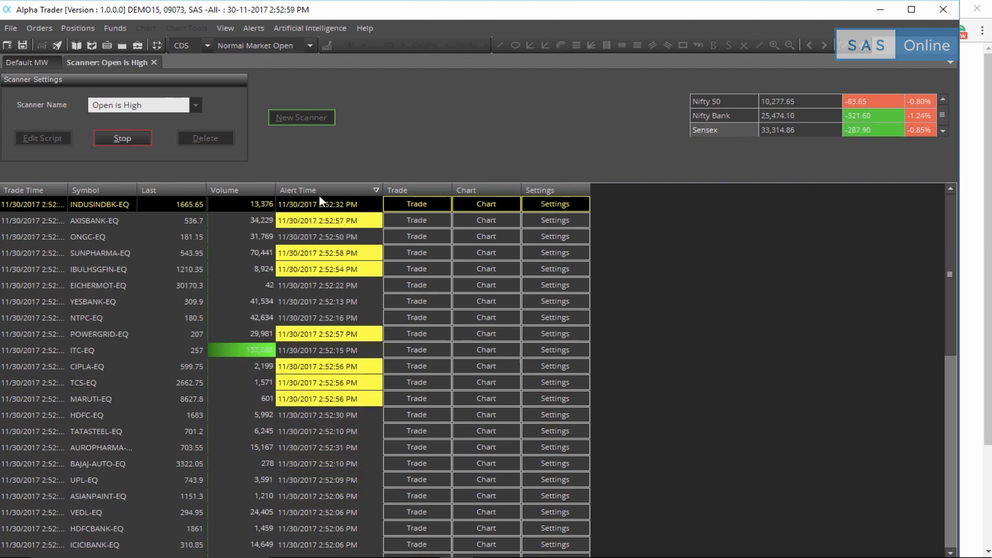
left_click(321, 194)
left_click(321, 194)
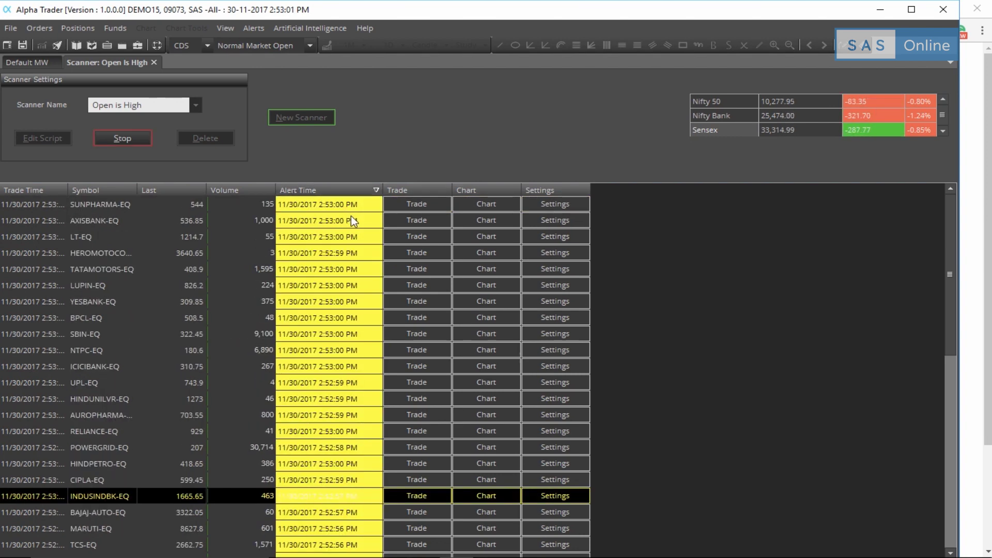
Show the SUNPHARMA-EQ chart and zoom in on its 1-minute candles.
left_click(486, 204)
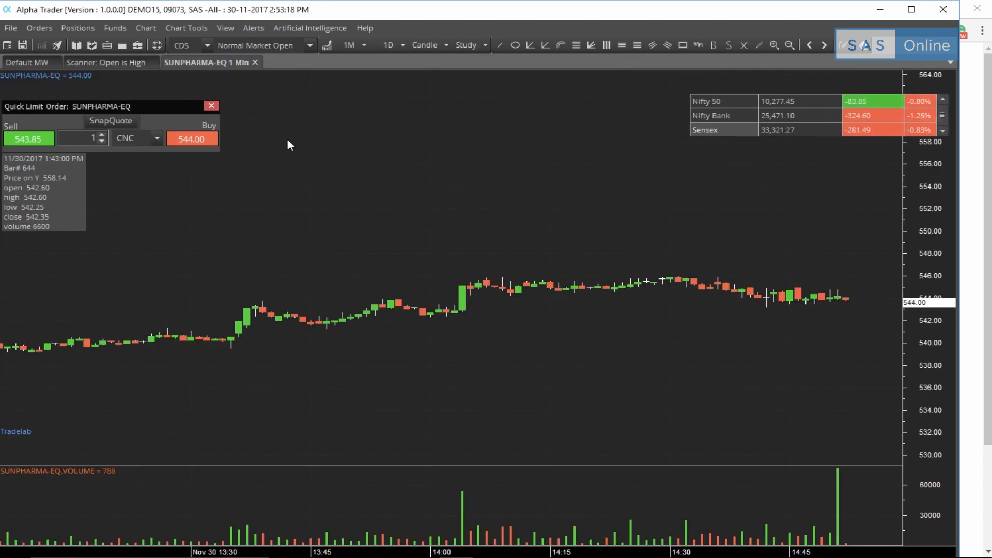
left_click(151, 29)
left_click(188, 57)
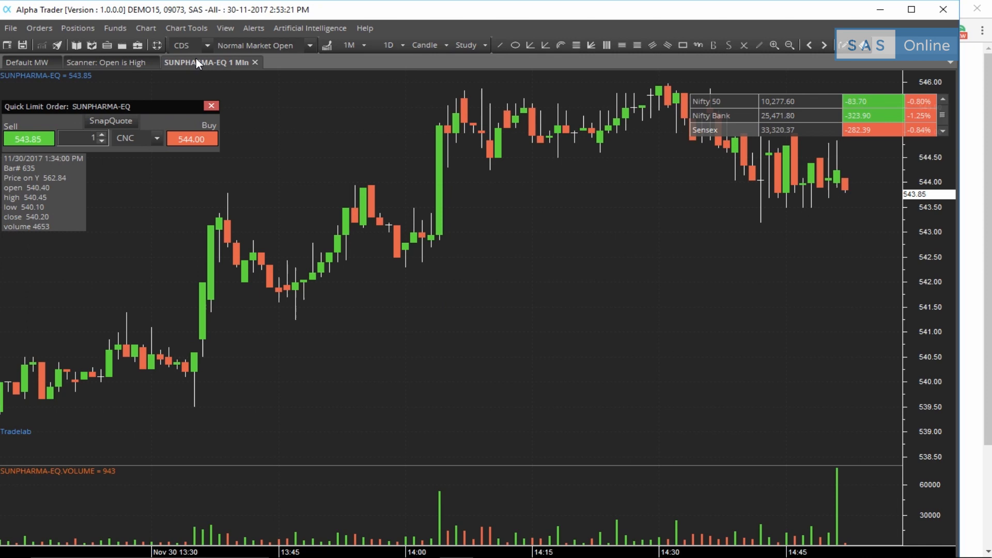
scroll(658, 194, "up", 3)
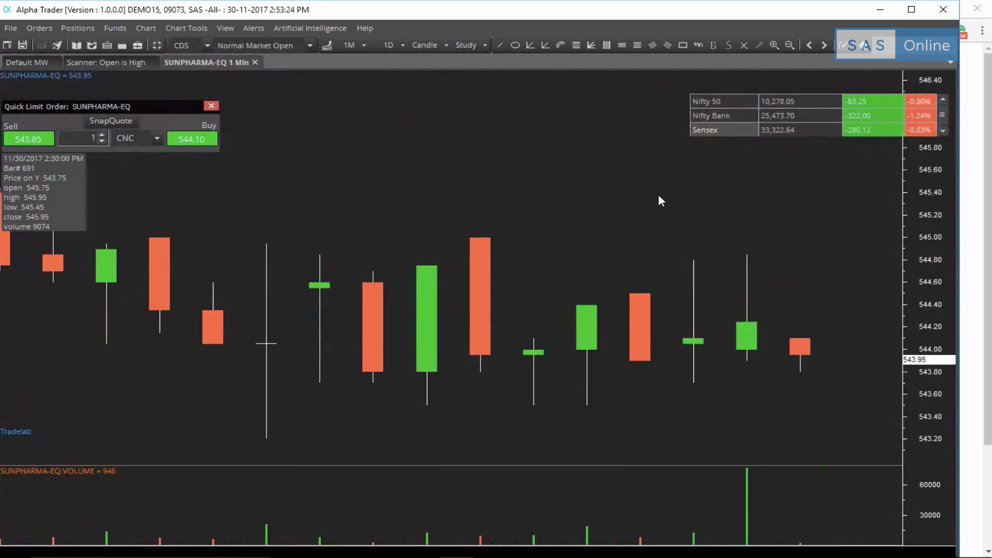
scroll(800, 238, "down", 2)
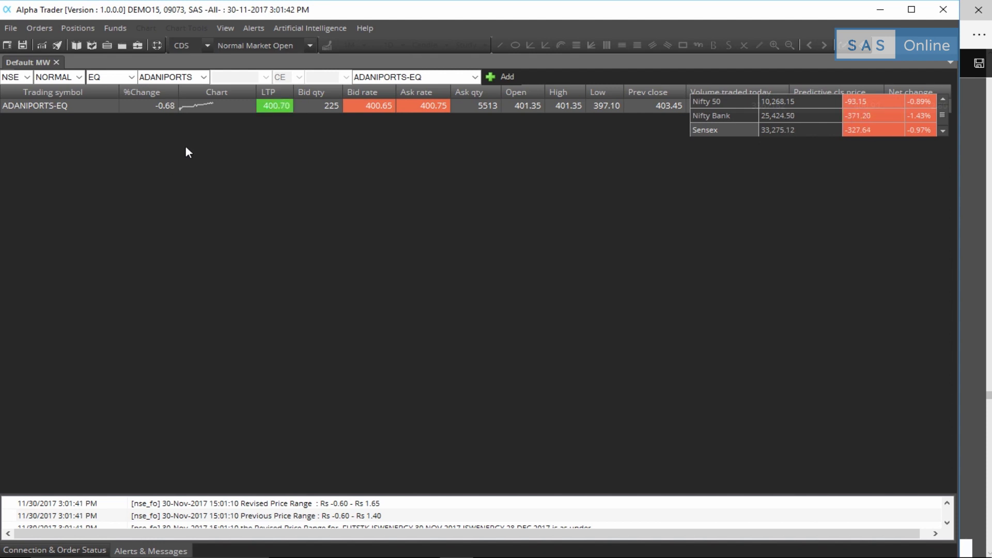
Create a new scanner named 'My scanner' and bring up the TradeScript.pdf Script Guide.
left_click(249, 29)
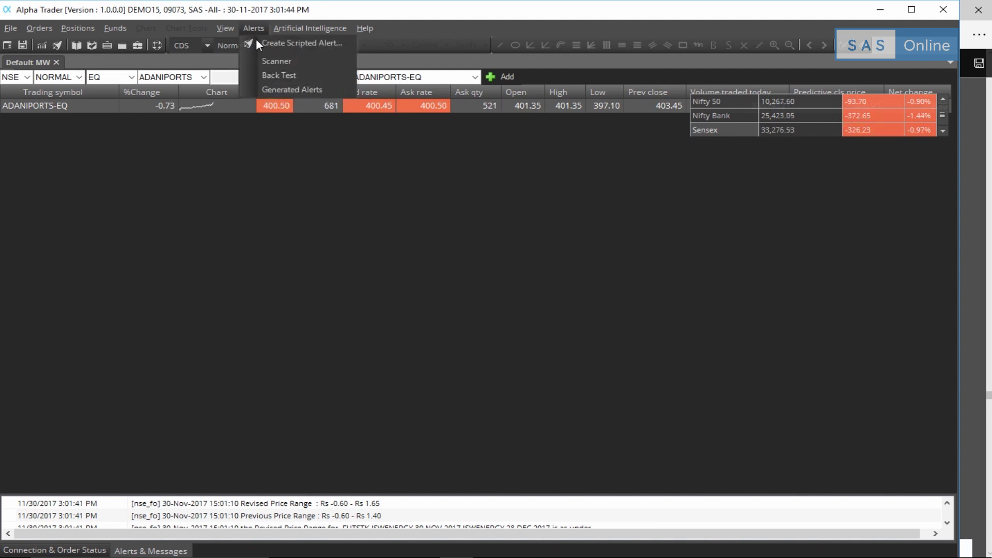
left_click(264, 59)
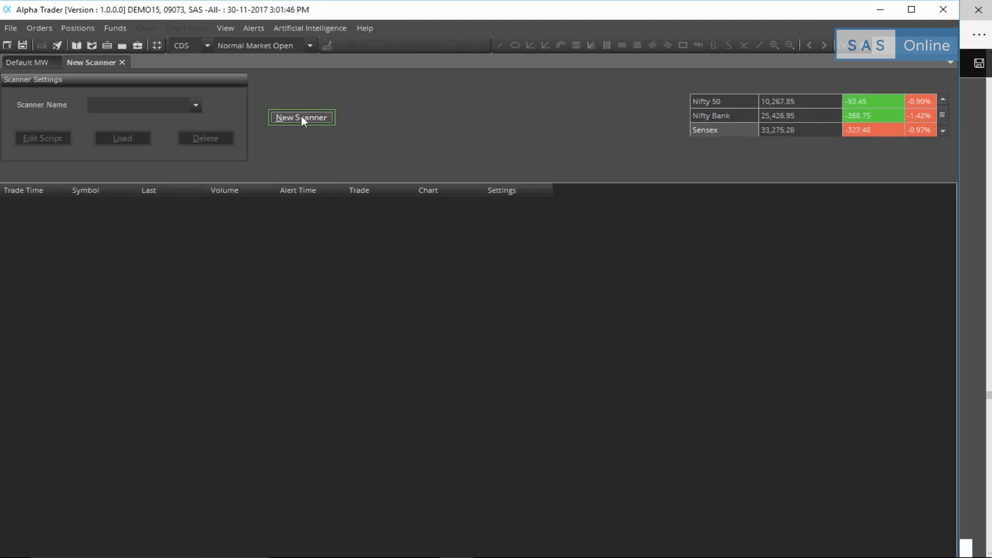
left_click(300, 117)
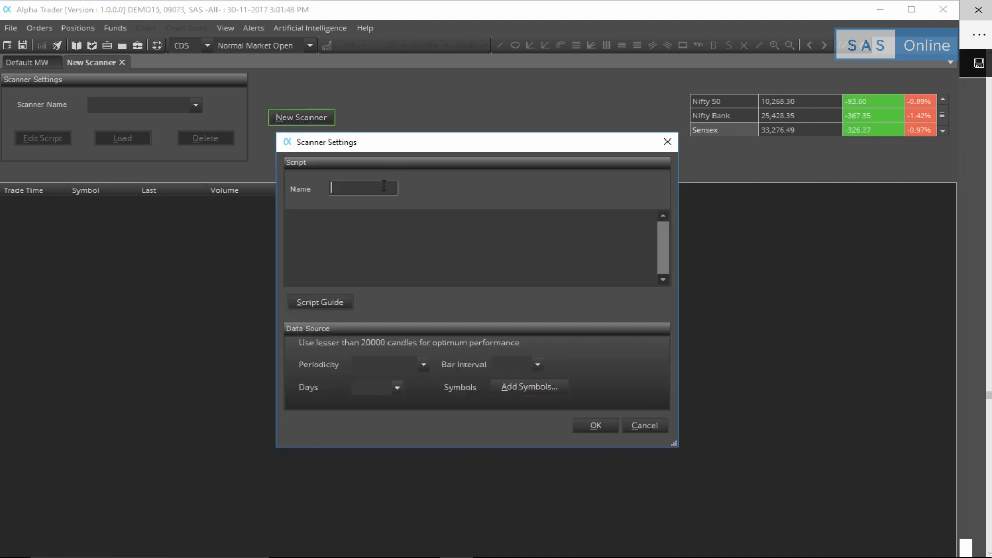
type("My scanner")
left_click(367, 237)
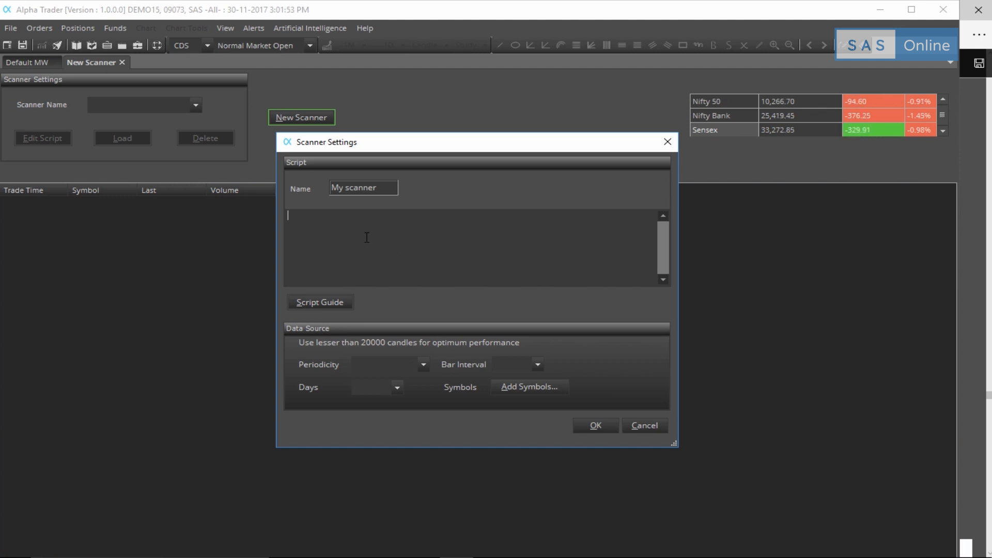
left_click(327, 302)
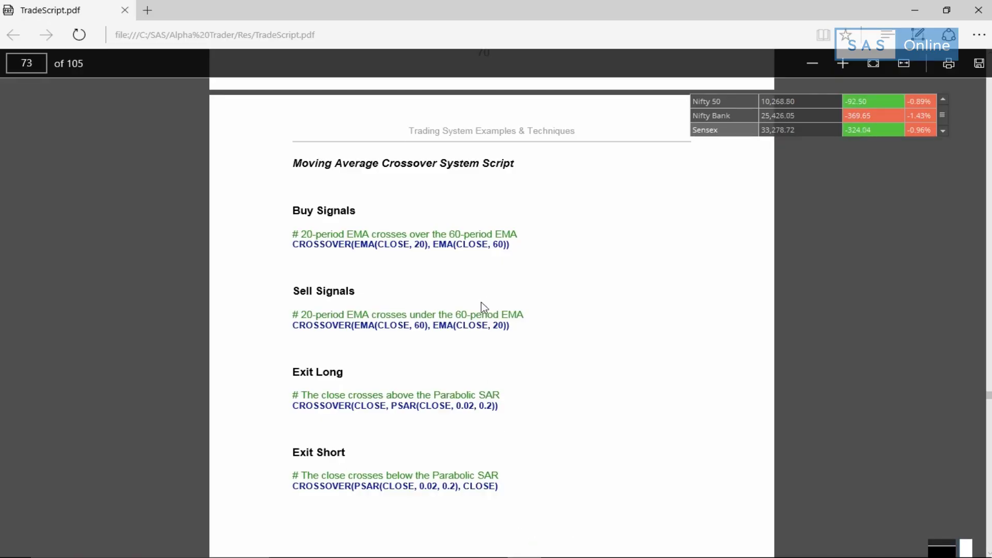
Scroll TradeScript.pdf up to Chapter 4 Trading Systems, then down to the Parabolic SAR / MA System page.
scroll(481, 302, "up", 1)
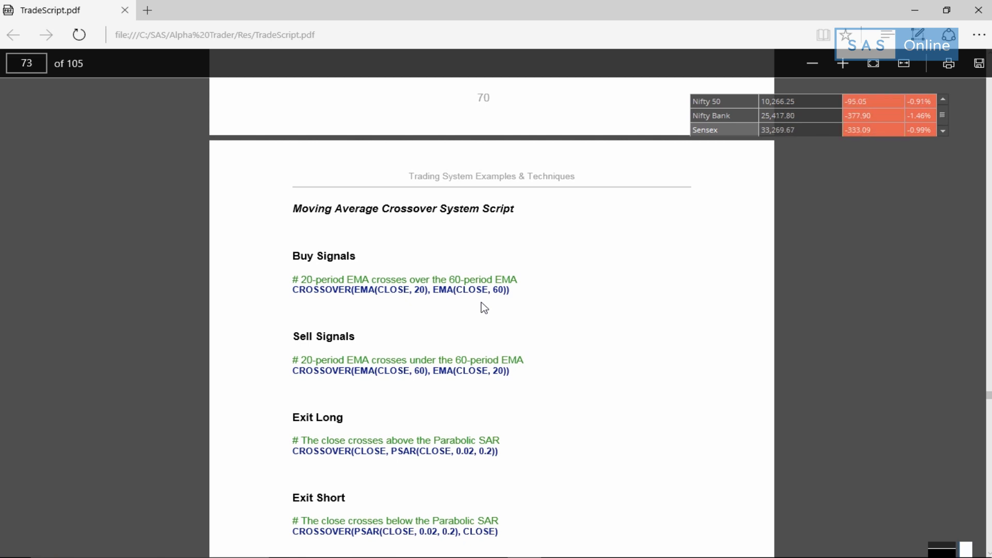
scroll(435, 122, "down", 1)
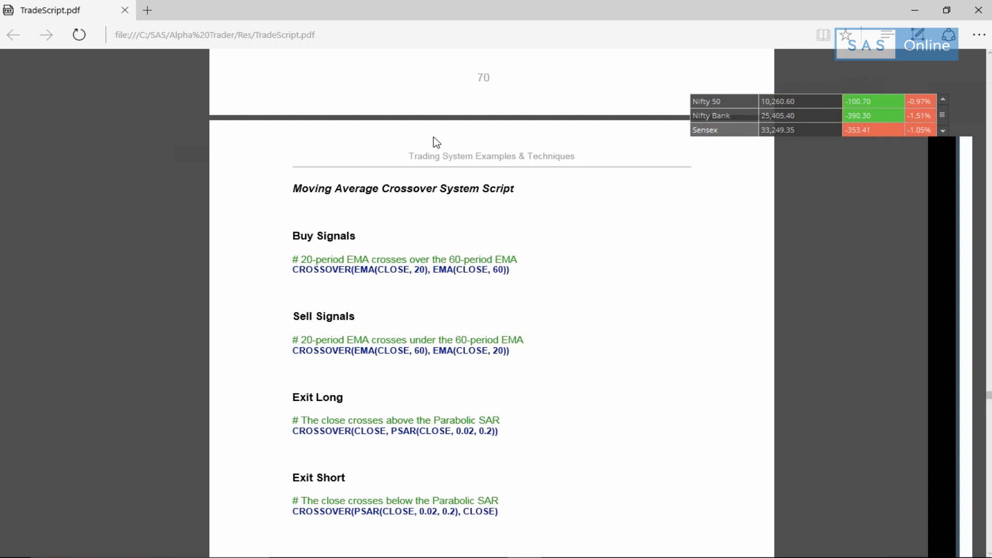
scroll(436, 142, "up", 10)
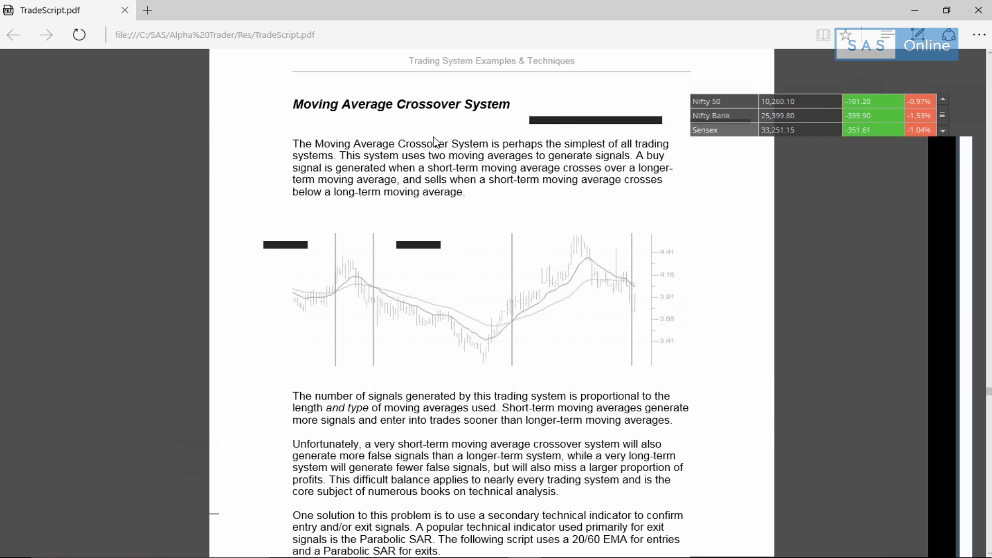
scroll(434, 142, "up", 15)
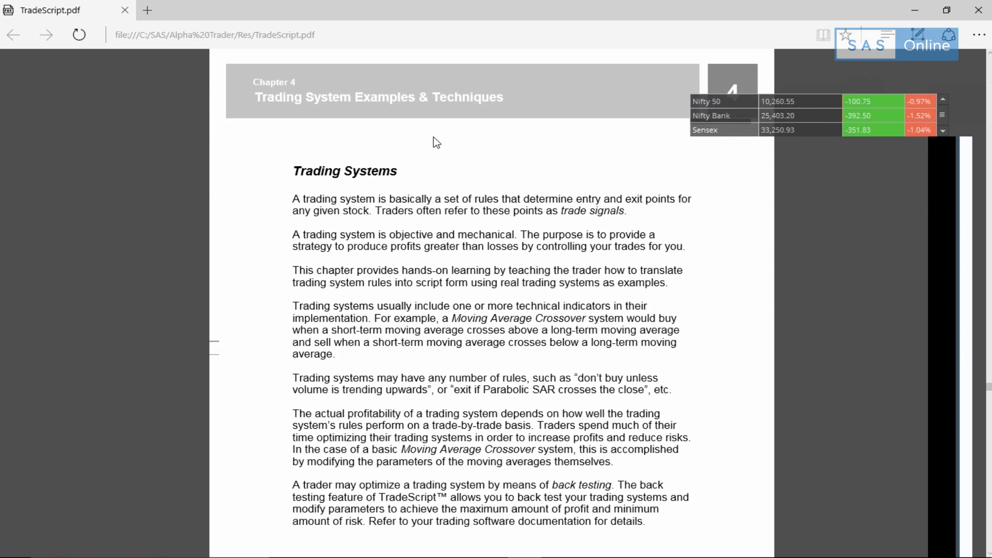
scroll(436, 142, "up", 1)
scroll(435, 142, "down", 20)
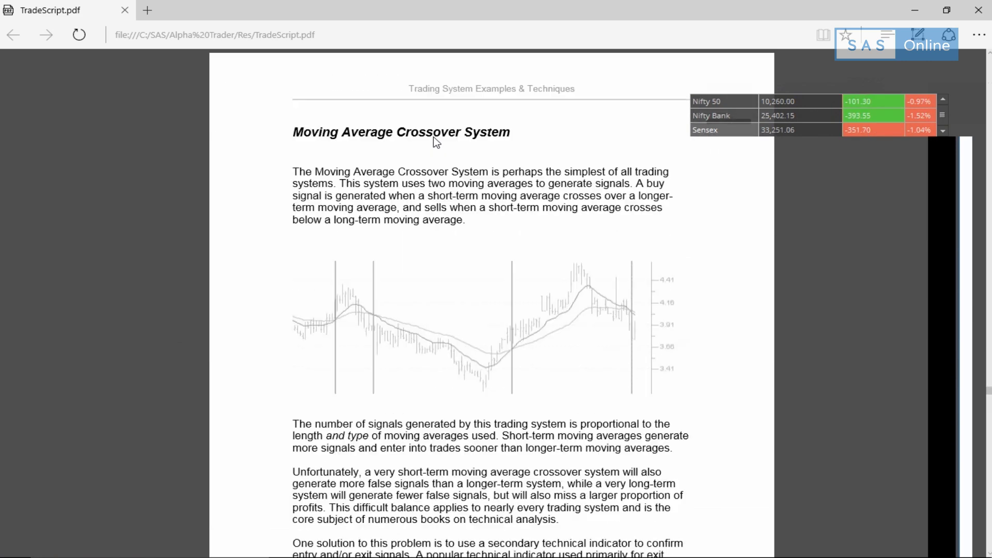
scroll(436, 143, "down", 1)
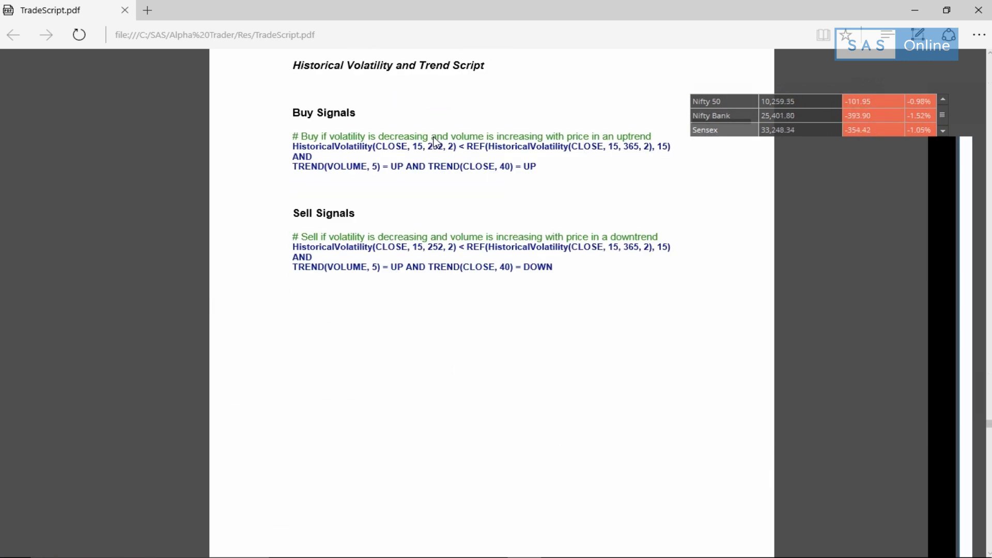
scroll(436, 142, "down", 11)
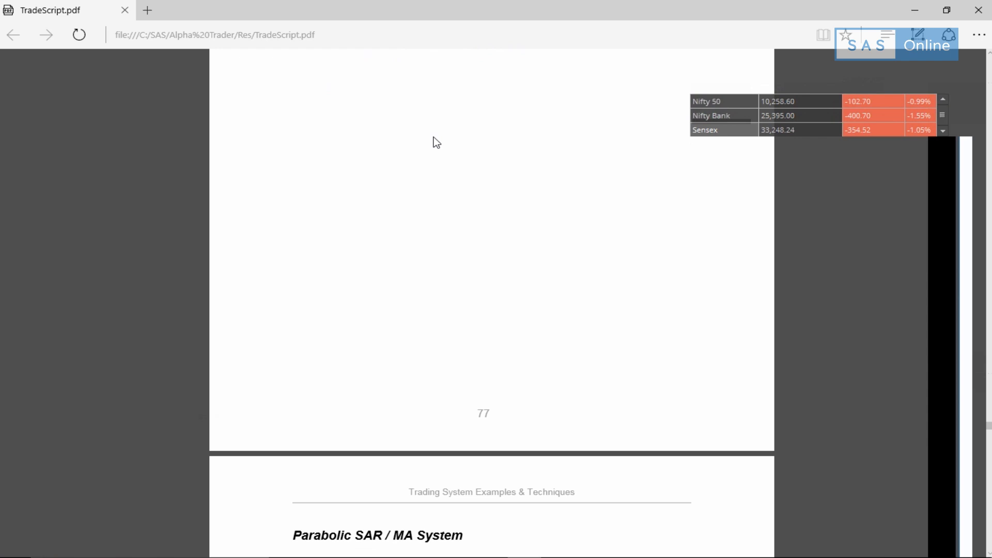
scroll(436, 142, "down", 5)
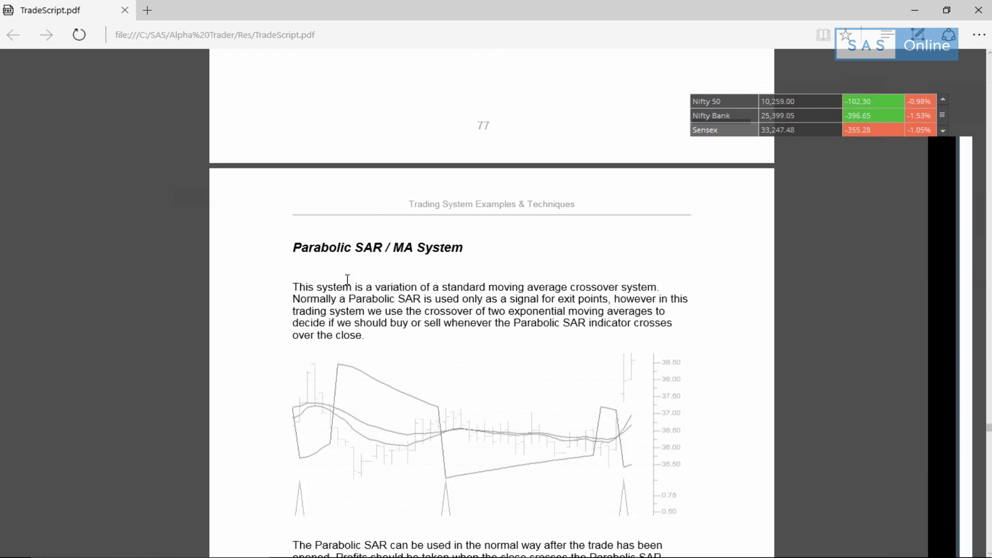
scroll(347, 280, "down", 4)
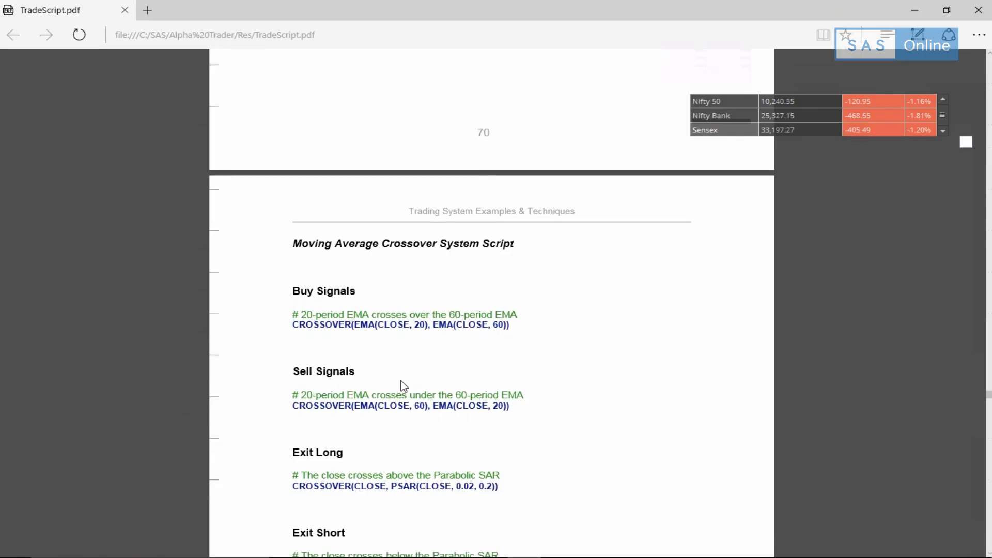
Copy the Buy Signals line CROSSOVER(EMA(CLOSE, 20), EMA(CLOSE, 60)) from the guide.
left_click_drag(299, 325, 510, 329)
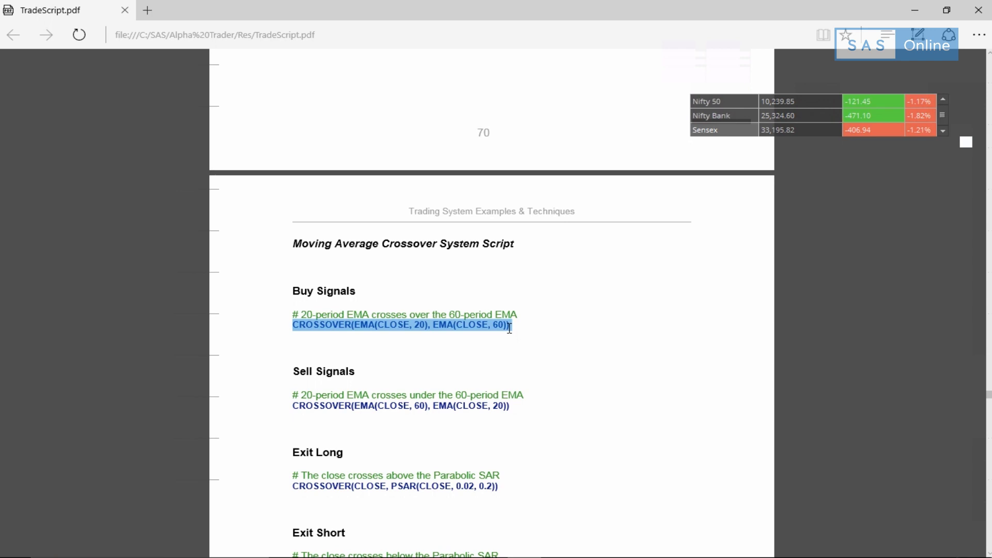
right_click(310, 325)
left_click(331, 368)
Paste the CROSSOVER formula into the script box and rename the scanner 'EMA cross over'.
left_click(454, 556)
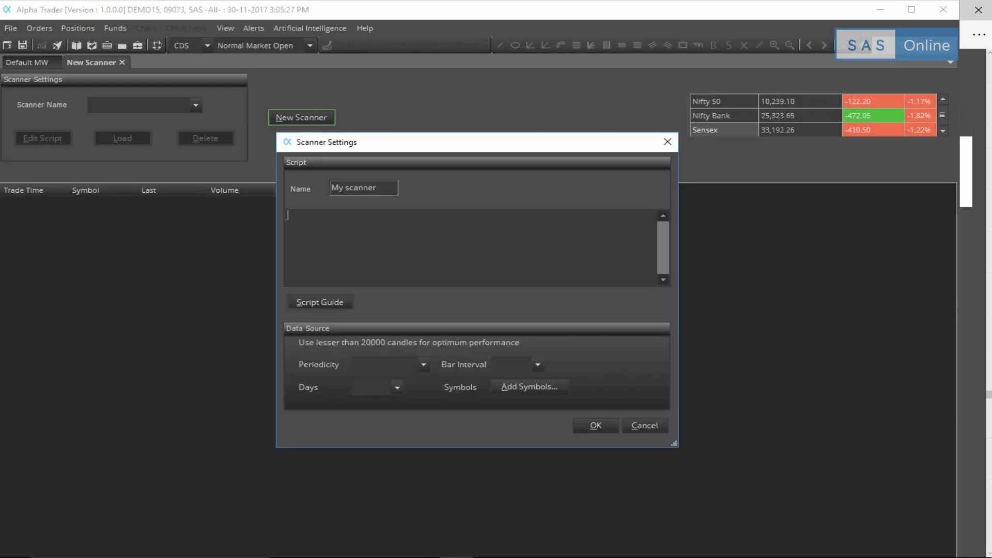
left_click(401, 258)
right_click(401, 257)
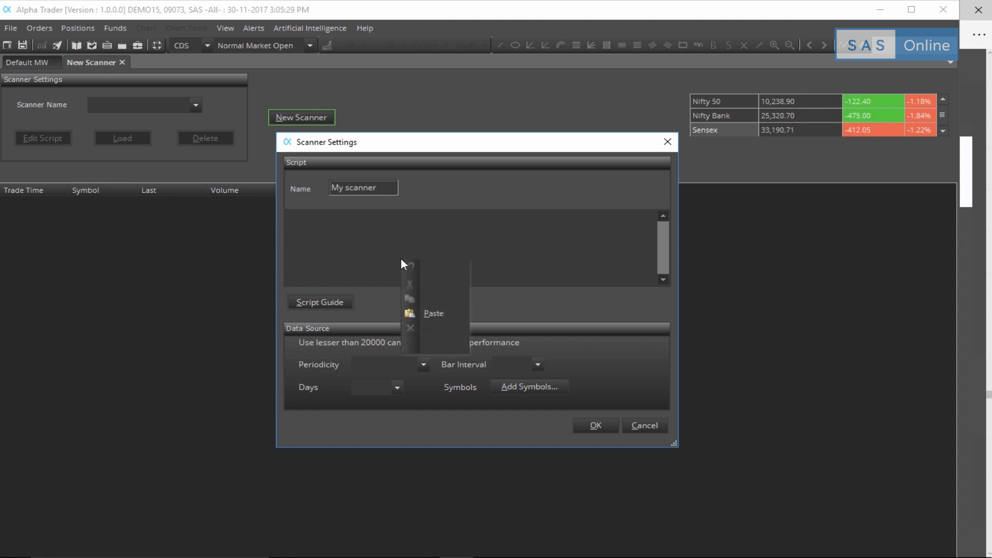
left_click(432, 308)
triple_click(334, 186)
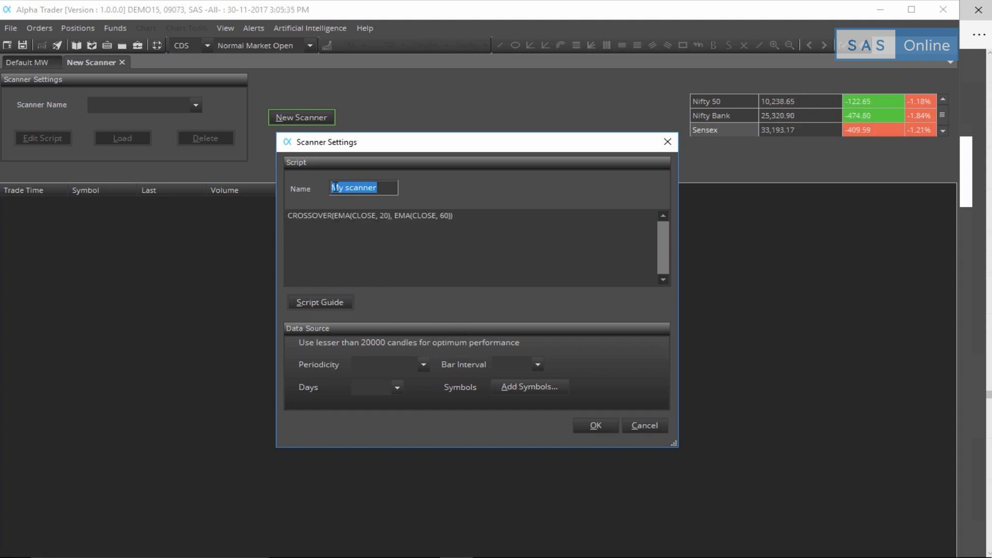
type("EMA cross over")
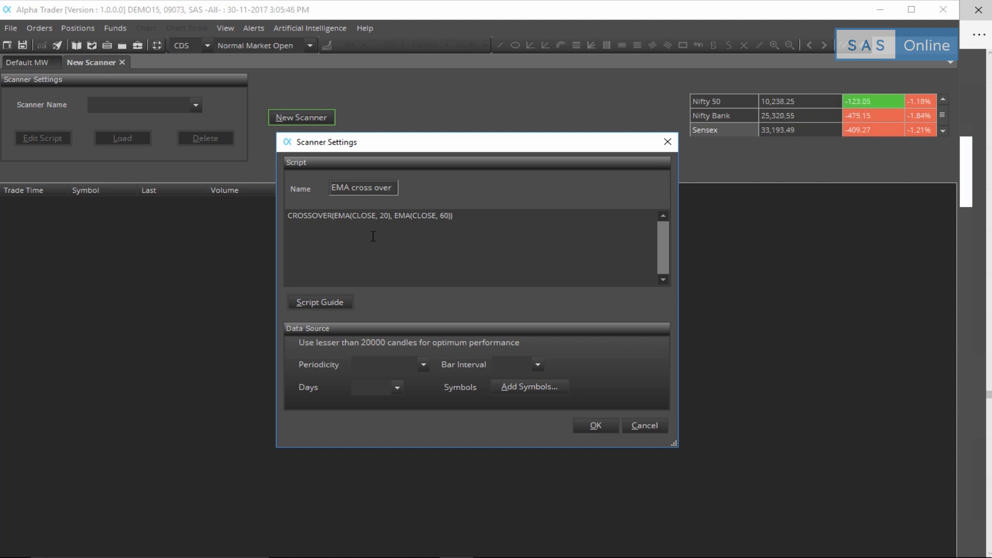
Set the periodicity to Minute with a bar interval of 10.
left_click(423, 364)
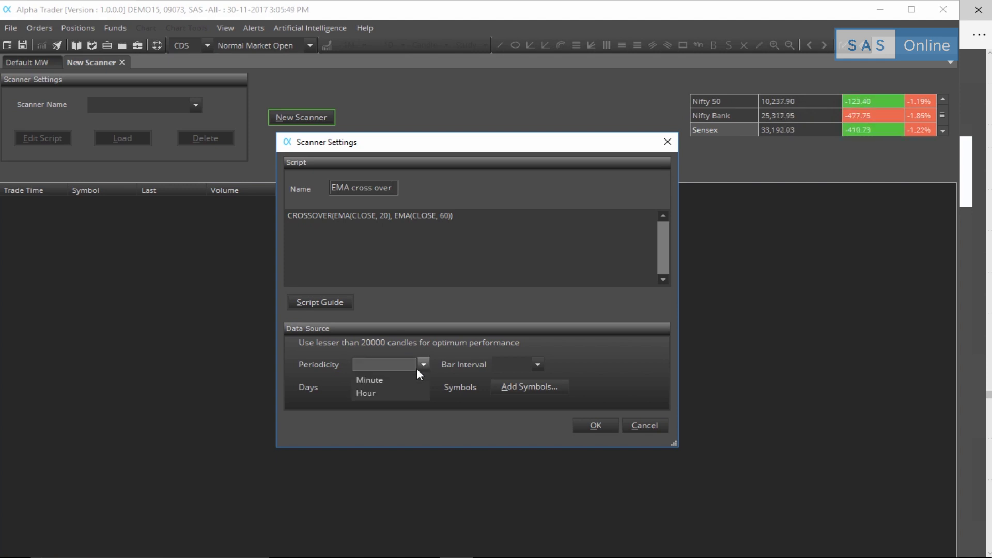
left_click(387, 382)
left_click(537, 365)
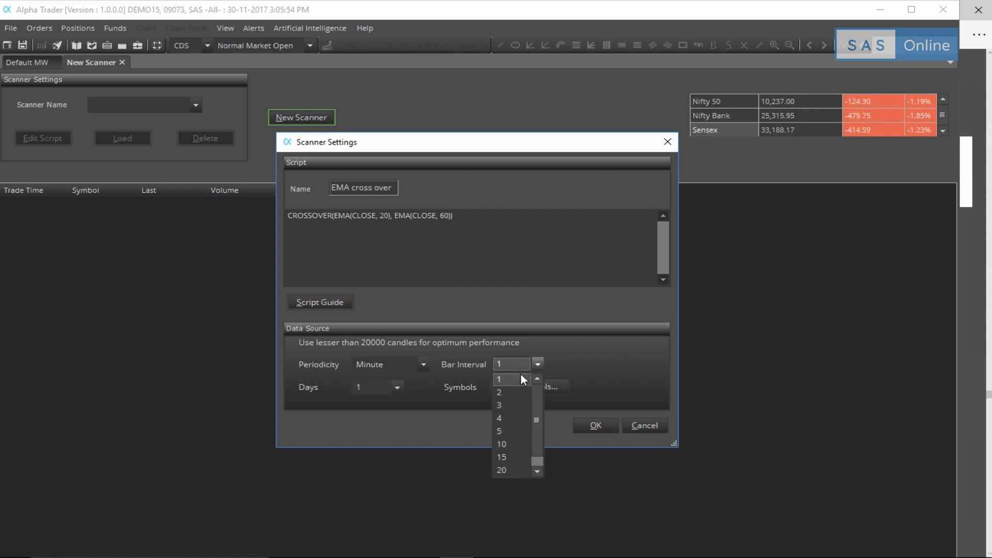
left_click(508, 442)
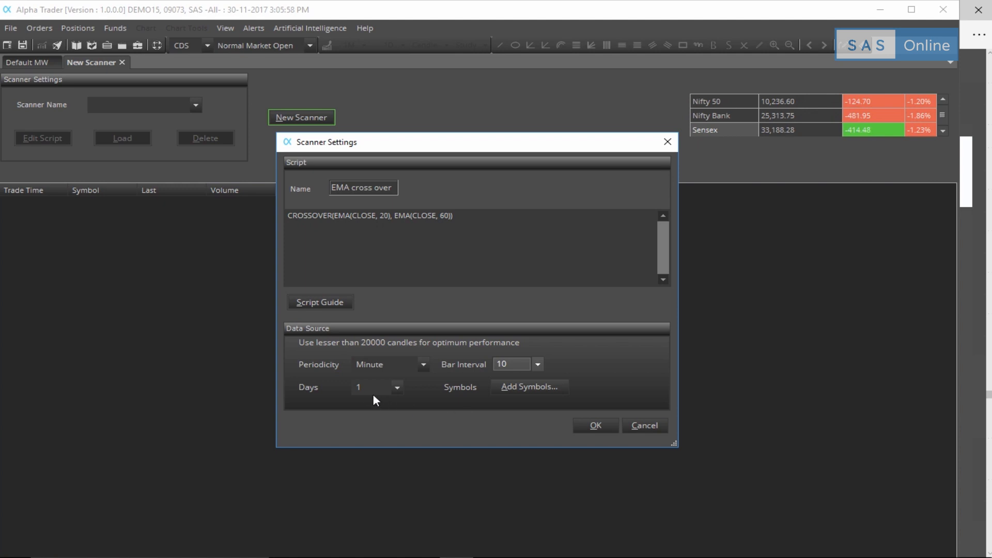
Add the Nifty 50 default symbols and save the scanner settings.
left_click(517, 391)
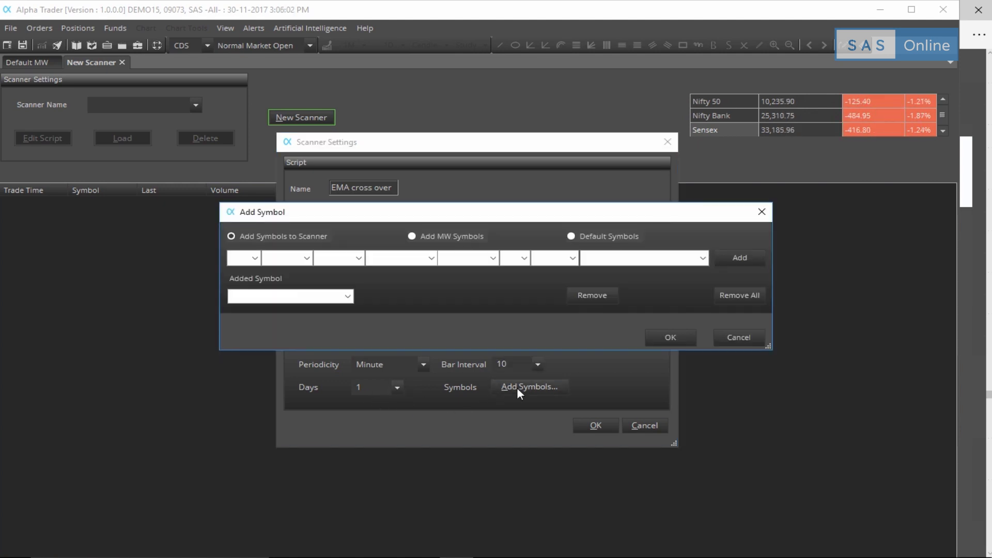
left_click(571, 237)
left_click(589, 263)
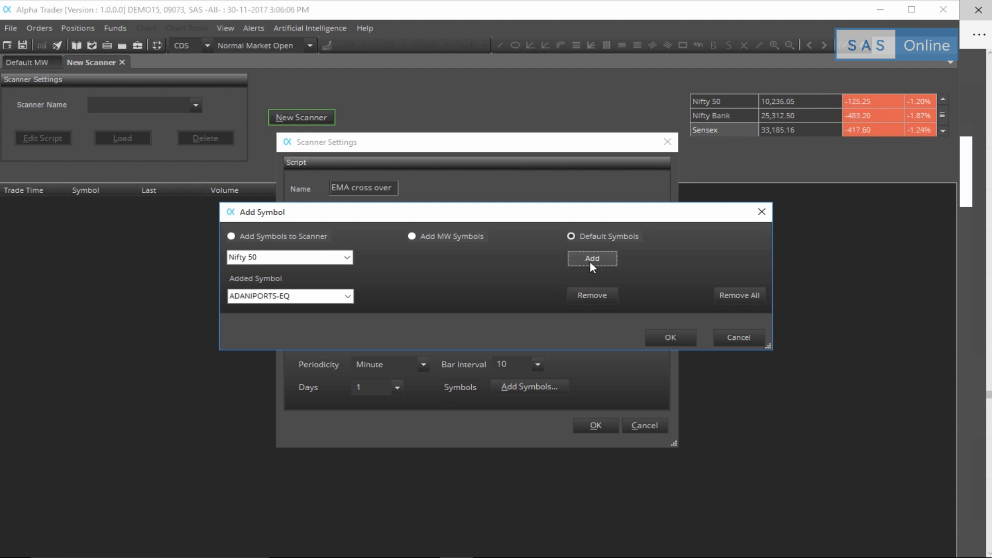
left_click(672, 337)
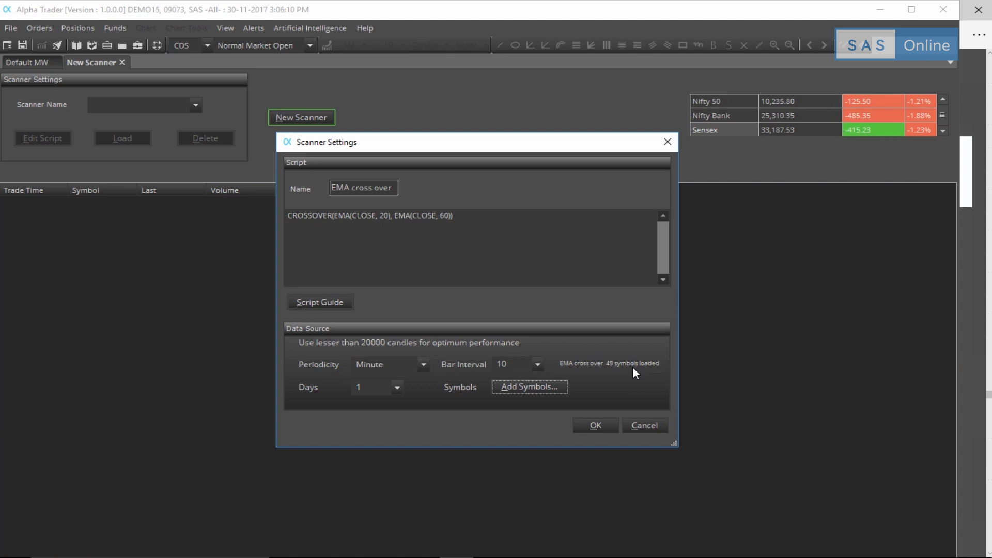
left_click(599, 424)
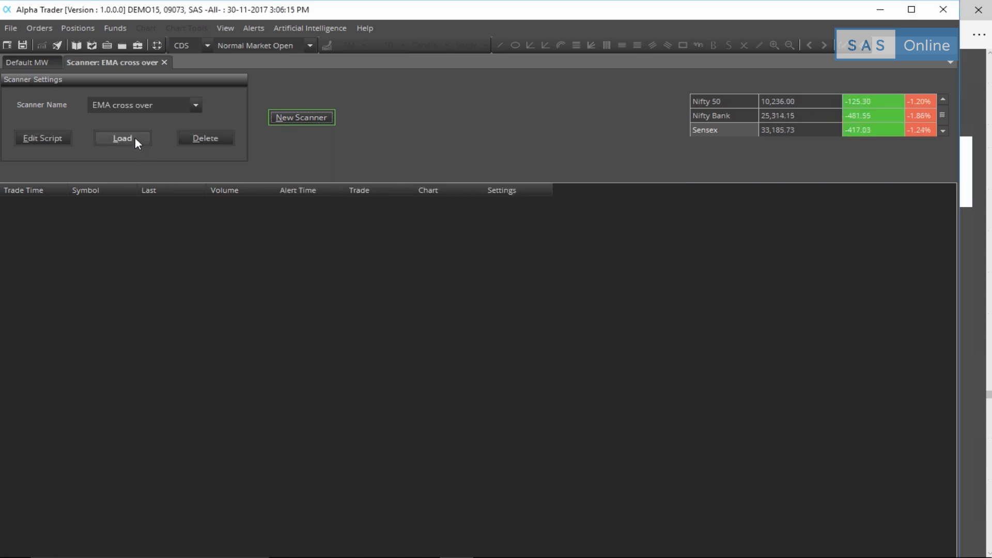
Load EMA cross over, widen the Alert Time column and sort newest alerts first.
left_click(122, 138)
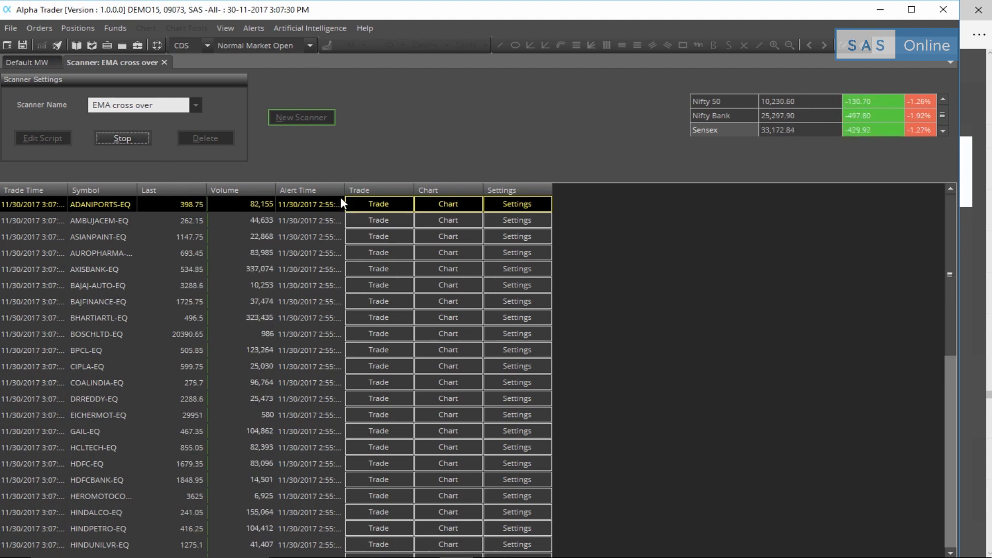
left_click_drag(345, 189, 403, 189)
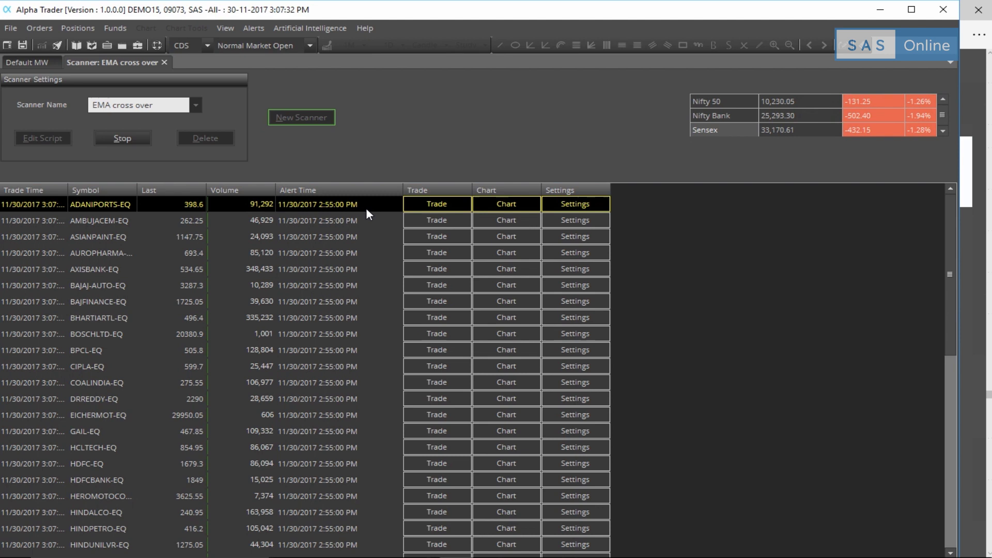
left_click(318, 191)
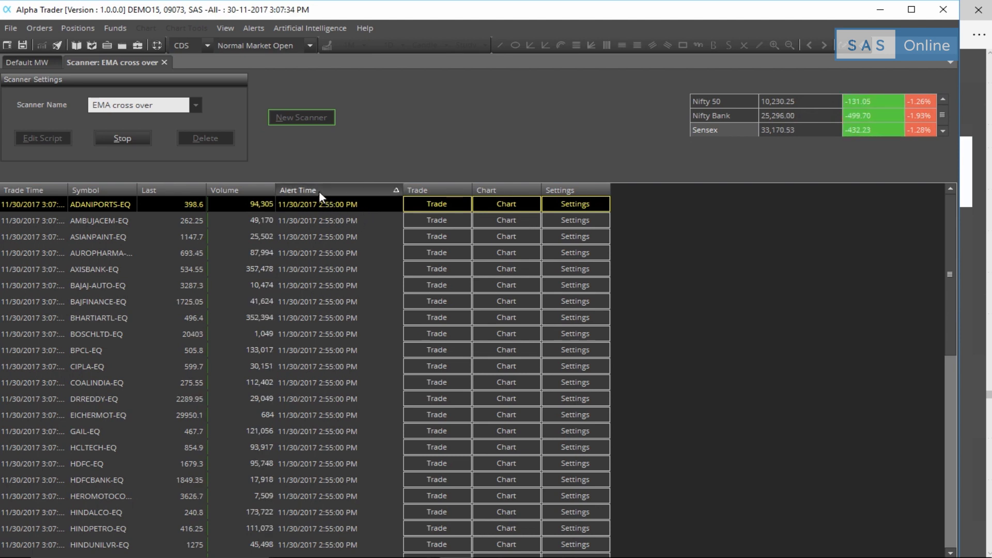
left_click(346, 189)
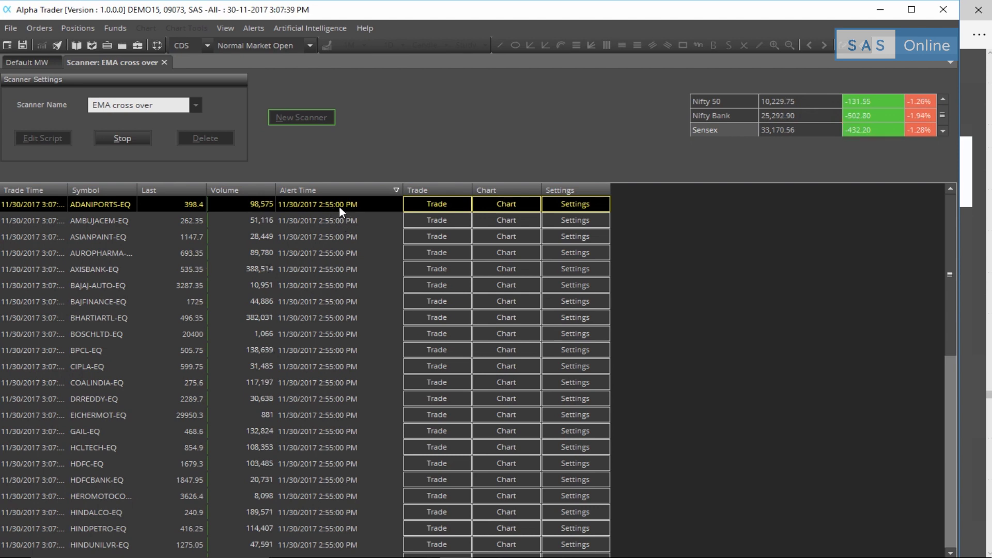